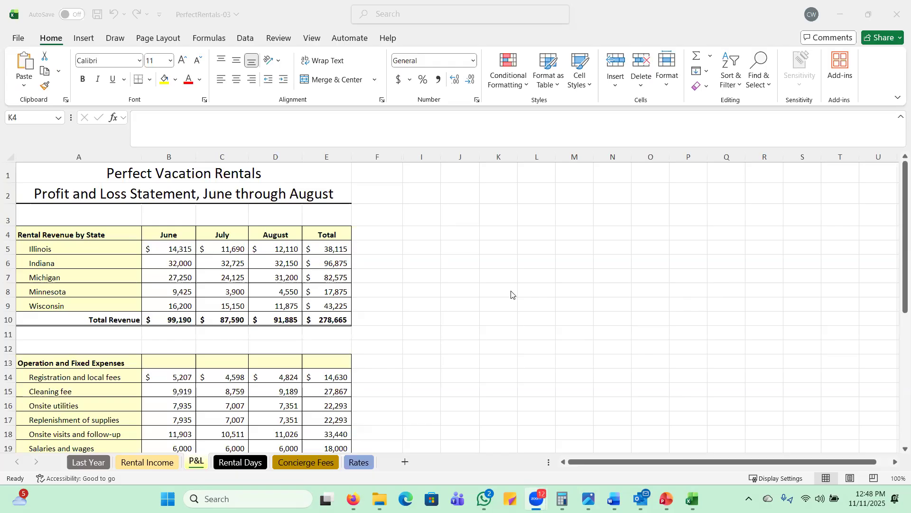
- Unhide columns G and H between columns F and I on the P&L sheet
left_click(375, 157)
left_click(375, 187)
left_click(373, 158)
left_click(423, 157)
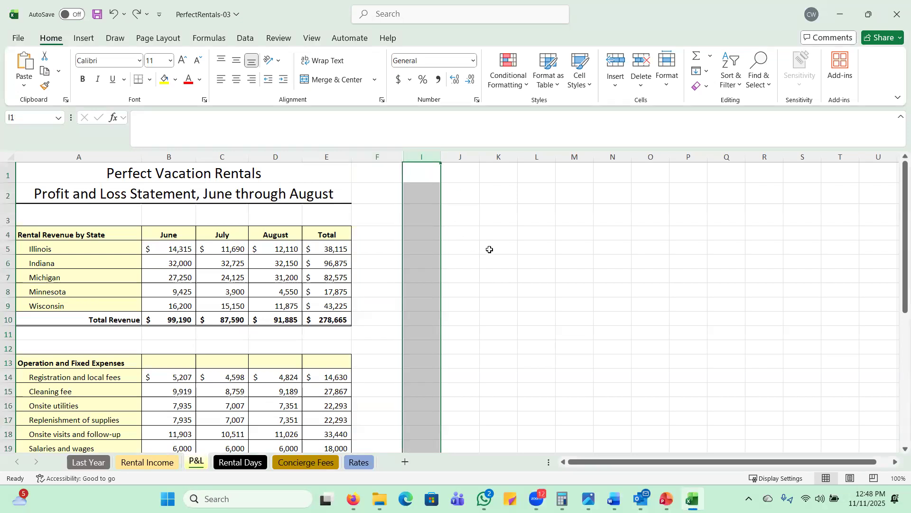
left_click_drag(377, 156, 422, 161)
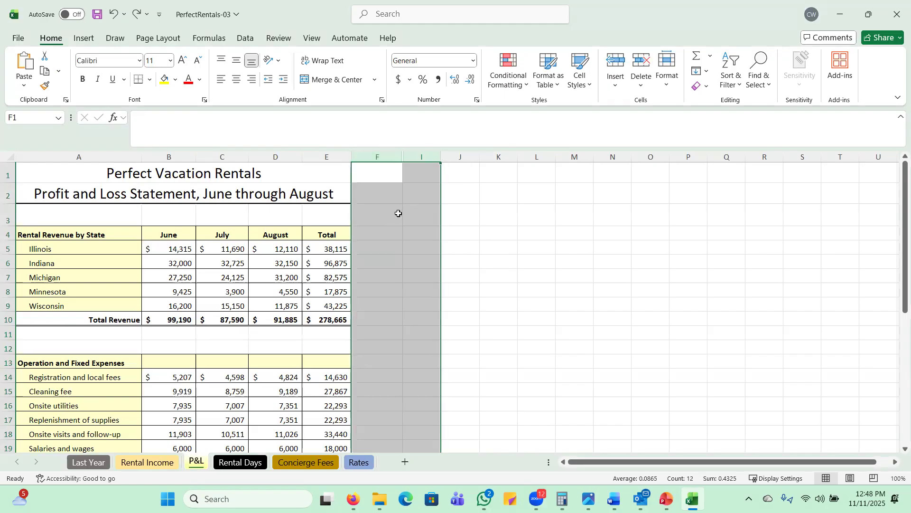
right_click(410, 173)
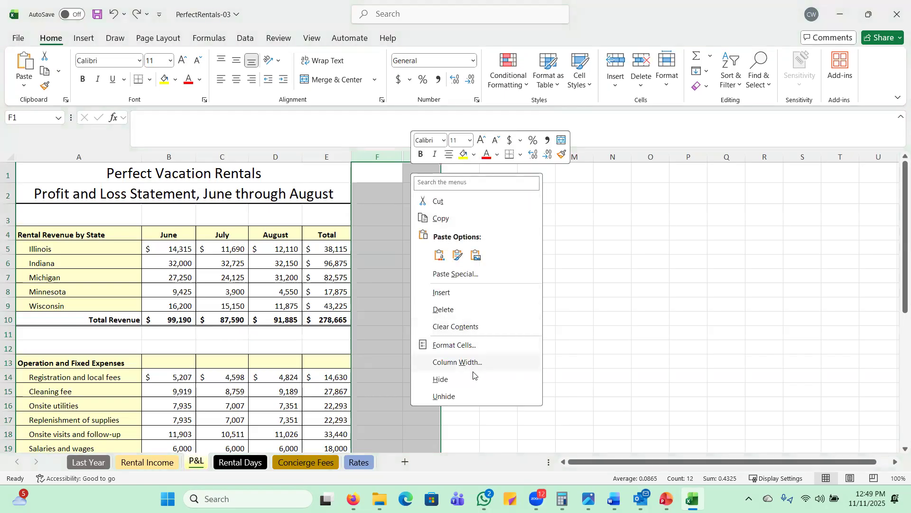
left_click(453, 398)
left_click(622, 351)
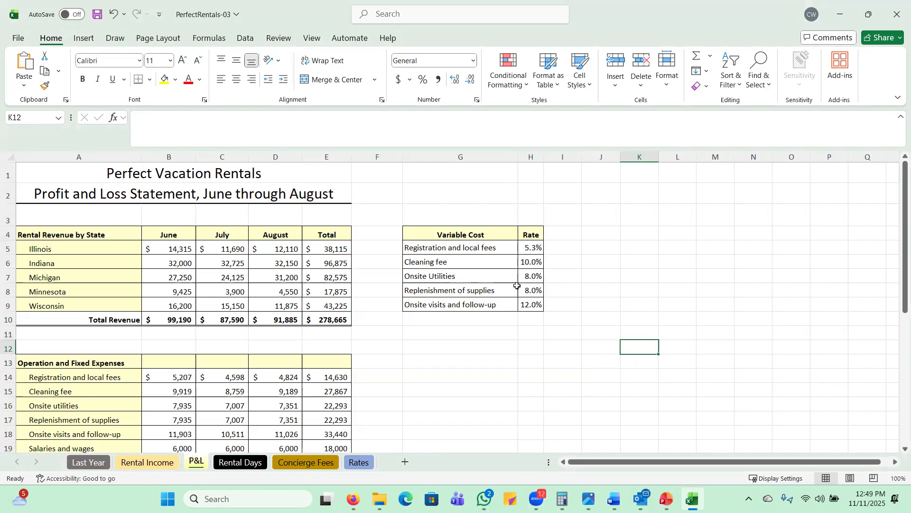
- Hide columns G and H containing the variable cost rates
left_click_drag(484, 157, 531, 157)
right_click(476, 174)
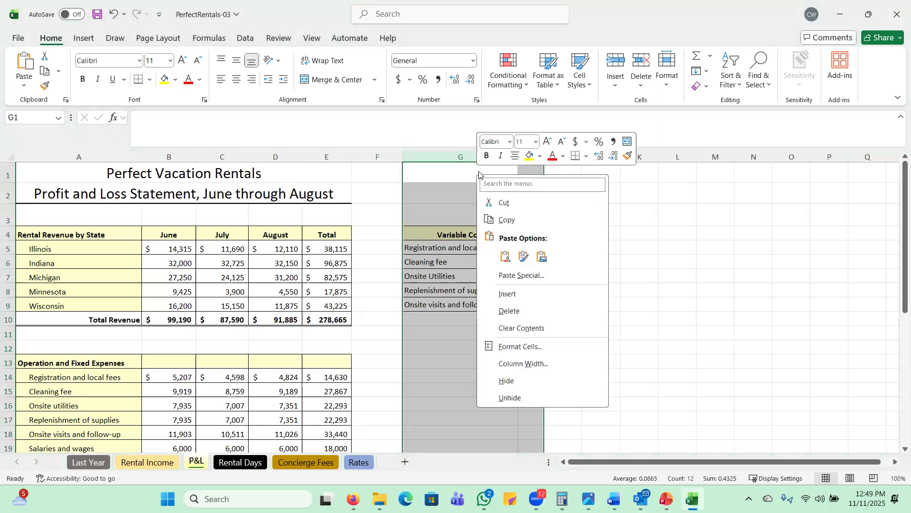
left_click(507, 380)
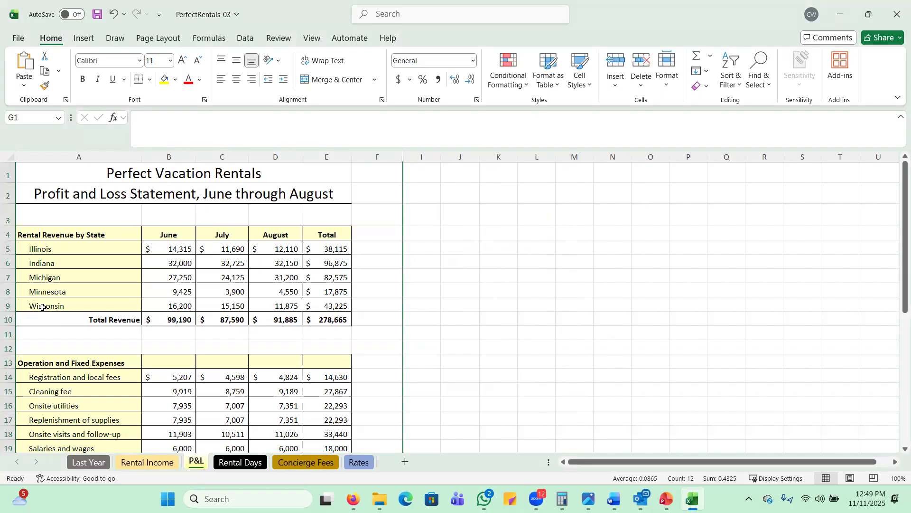
- Insert a Clustered Column chart of the June to August revenue by state from A4:D9 using Quick Analysis
left_click_drag(64, 232, 272, 299)
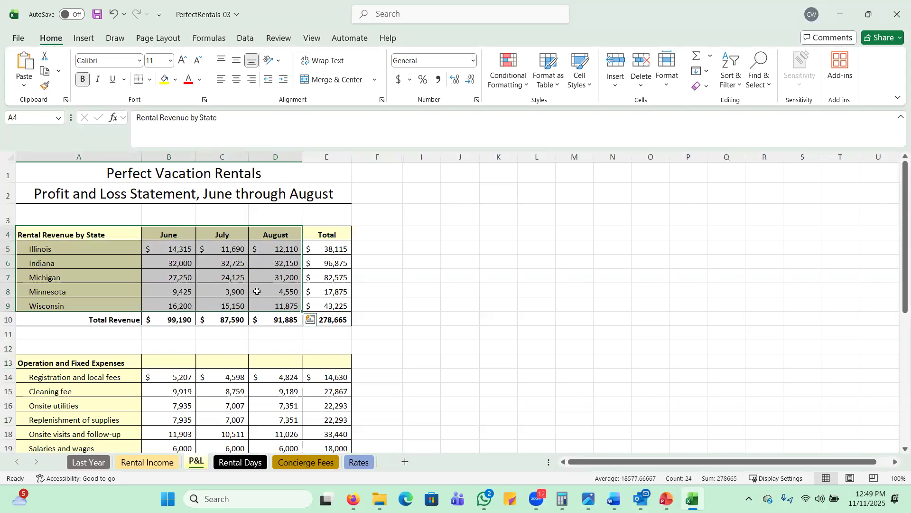
left_click(309, 322)
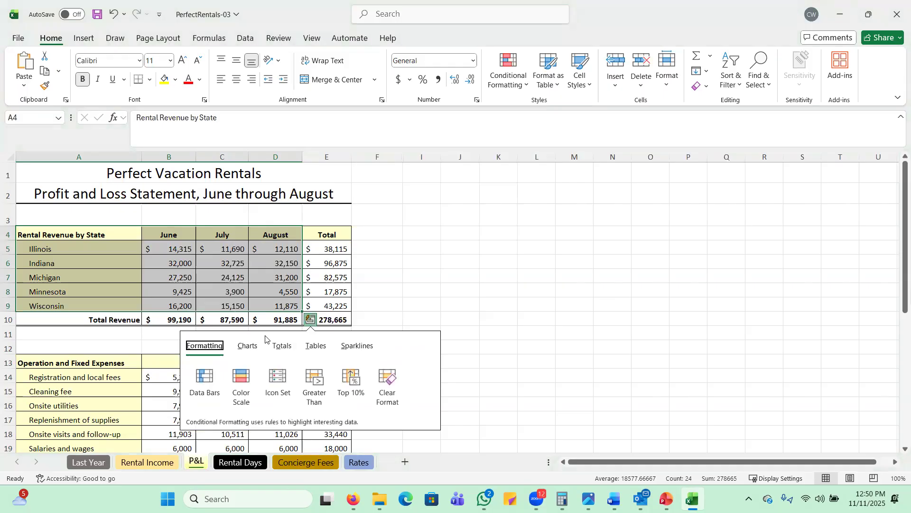
left_click(249, 348)
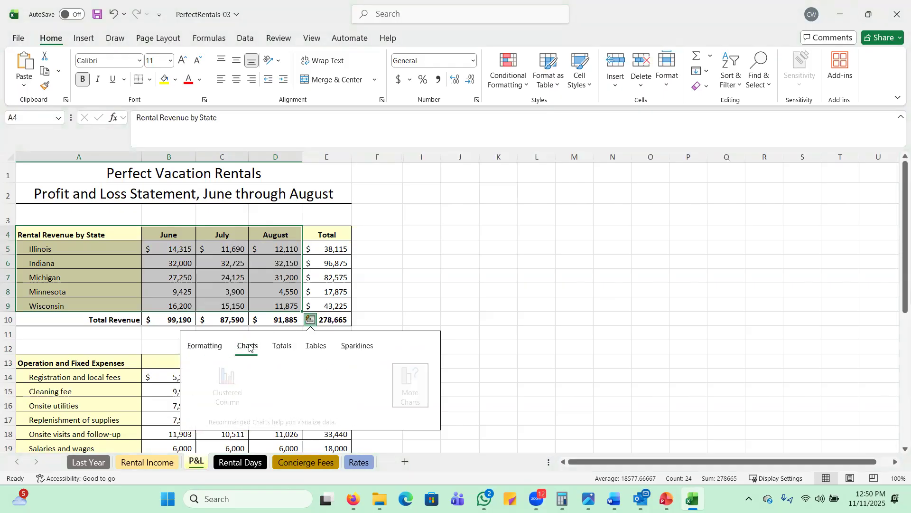
mouse_move(212, 386)
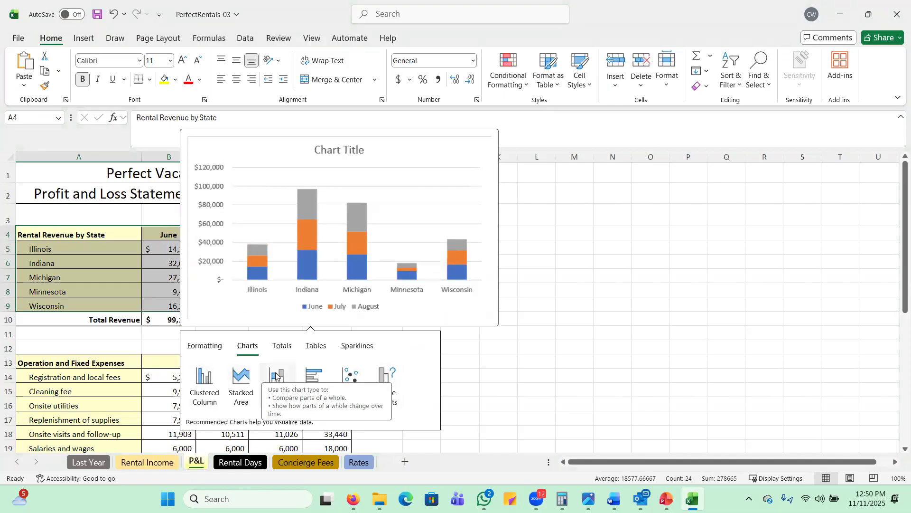
left_click(200, 378)
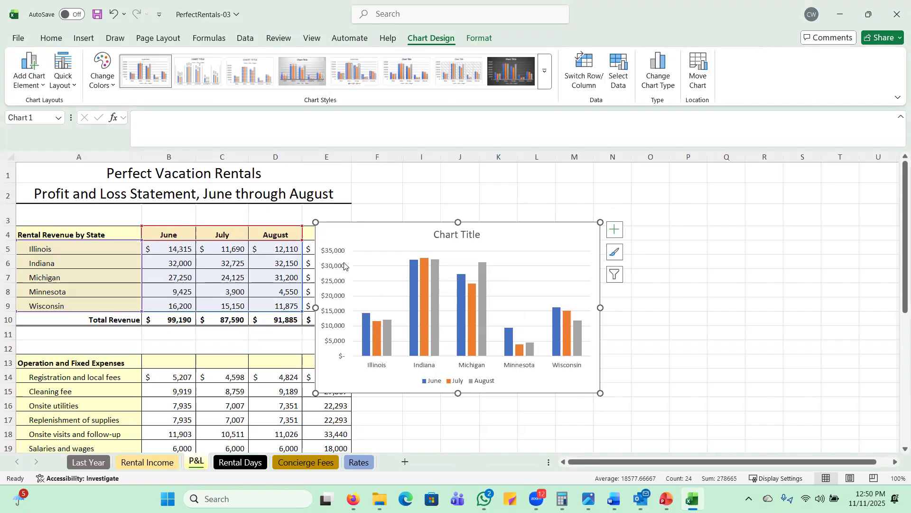
- Move the column chart below the revenue table so its upper-left corner sits at the start of row 12
mouse_move(533, 350)
left_click_drag(556, 223, 584, 215)
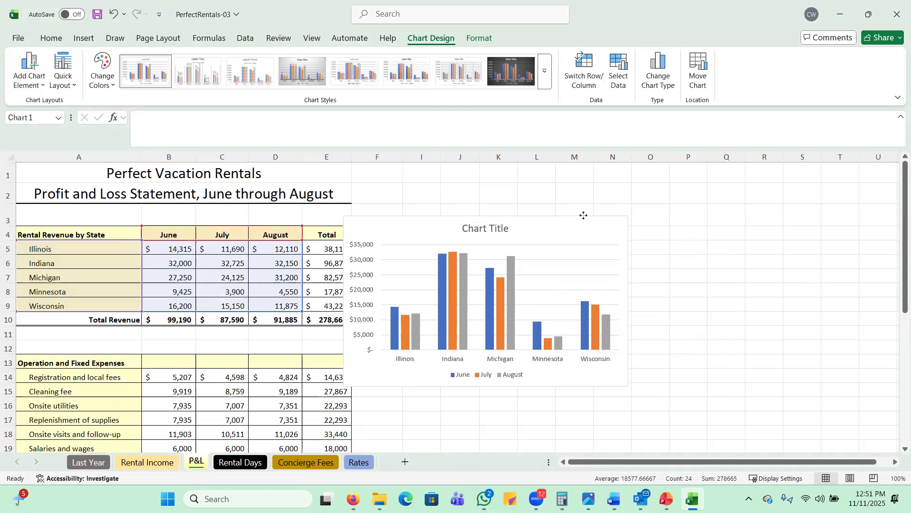
left_click_drag(584, 215, 584, 215)
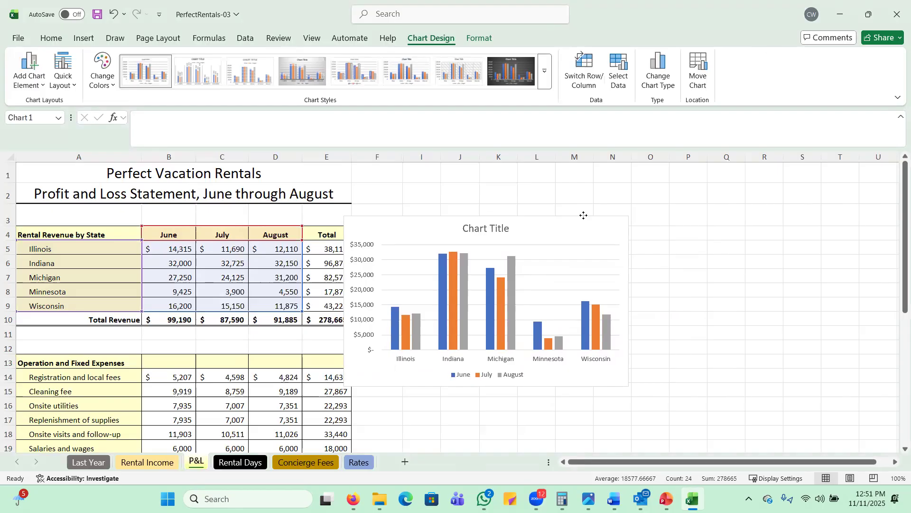
left_click_drag(584, 215, 255, 340)
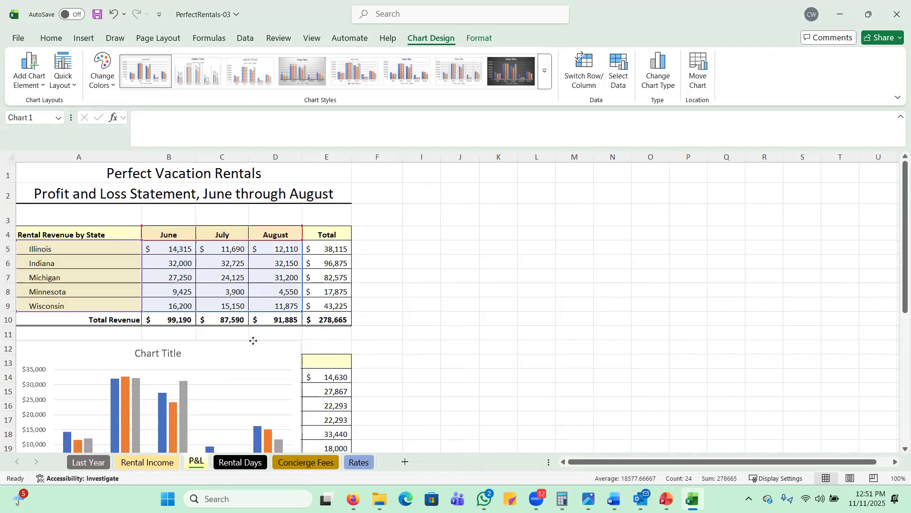
left_click_drag(254, 340, 253, 341)
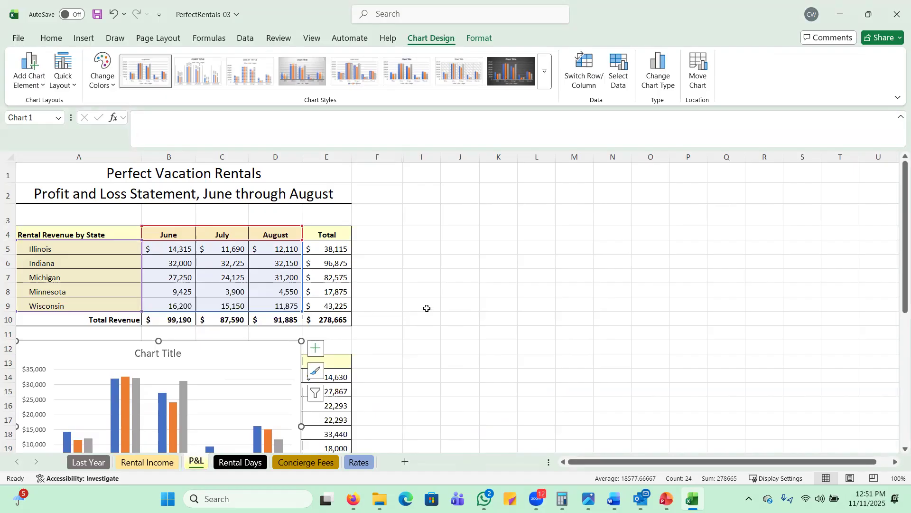
- Enlarge the column chart to reach about the end of column J and row 30, and apply the last quick layout, without a chart title
scroll(477, 304, "down", 3)
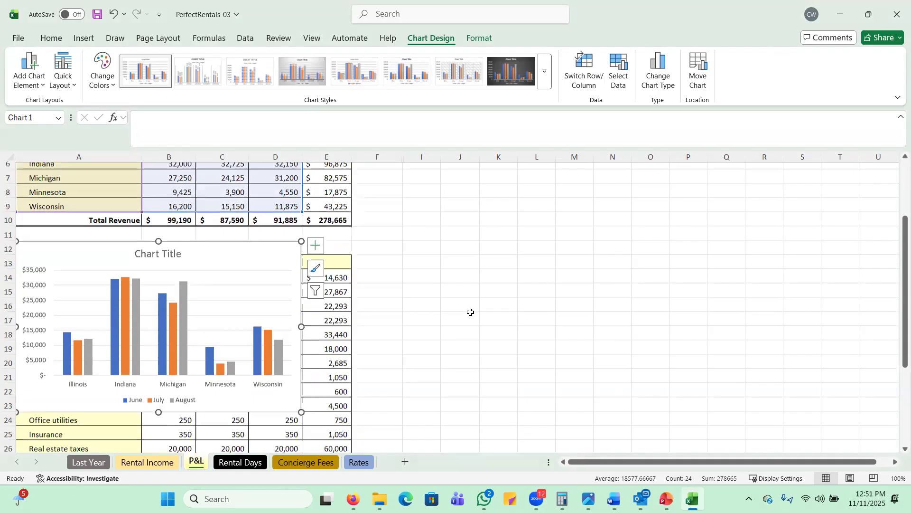
scroll(471, 312, "down", 1)
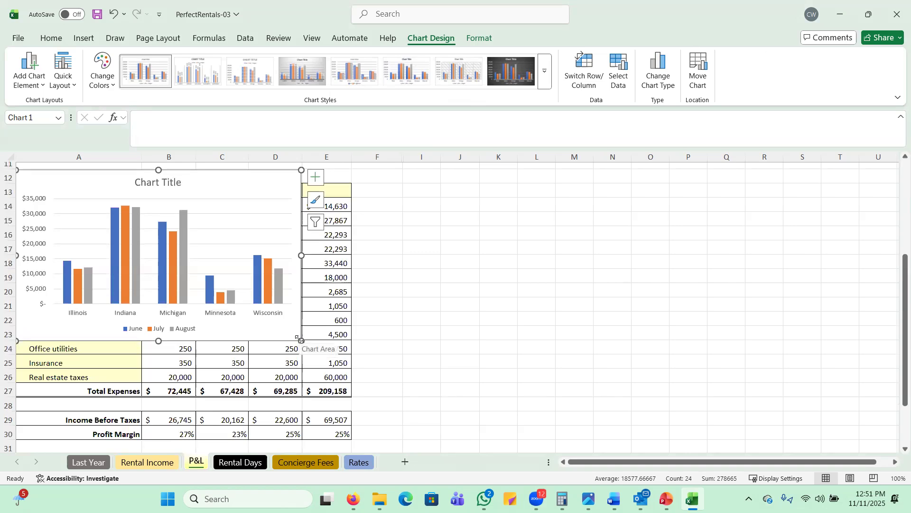
left_click_drag(301, 340, 301, 340)
left_click_drag(301, 340, 480, 437)
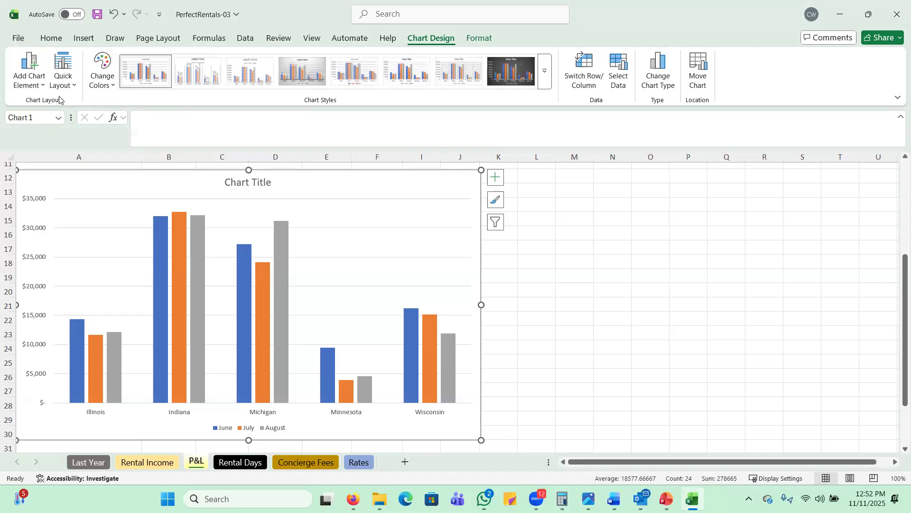
left_click(66, 79)
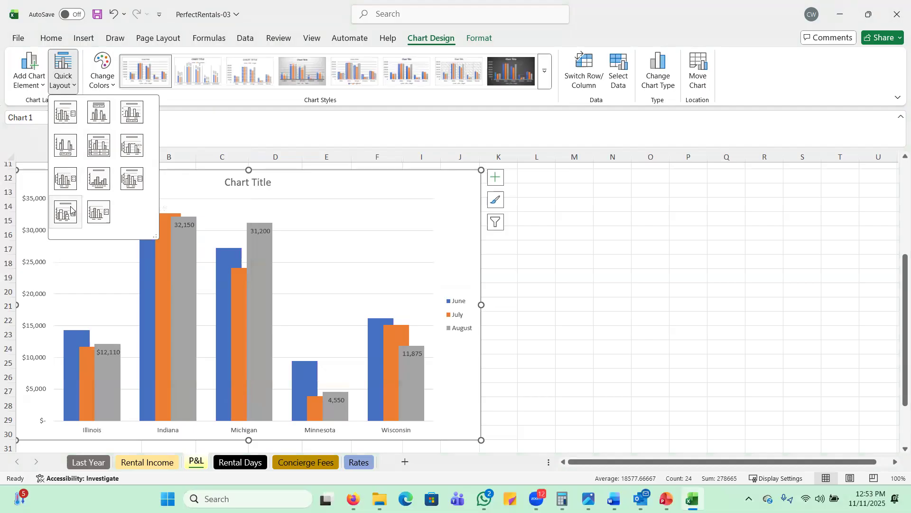
left_click(100, 214)
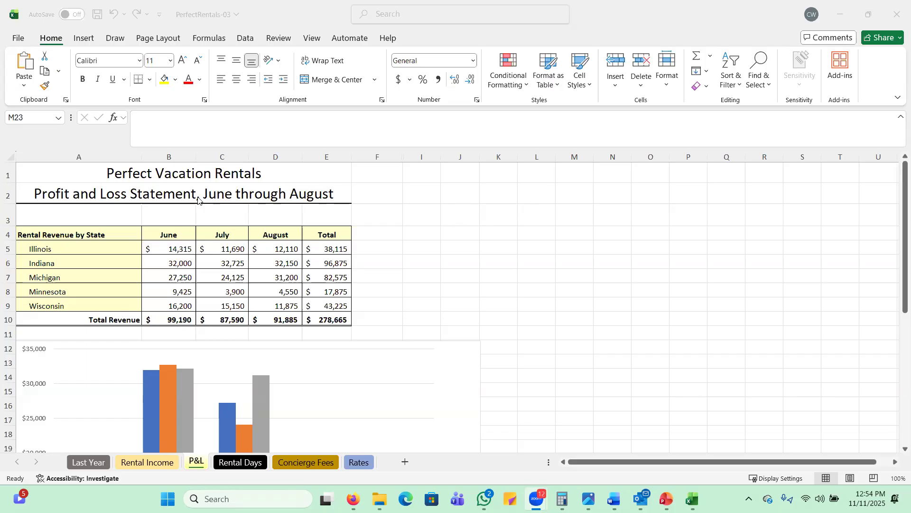
- Insert a recommended Clustered Bar chart from the non-adjacent ranges A4:A8 and E4:E8 after previewing other recommended chart types
left_click(46, 228)
left_click_drag(46, 230, 171, 235)
left_click_drag(112, 243, 104, 289)
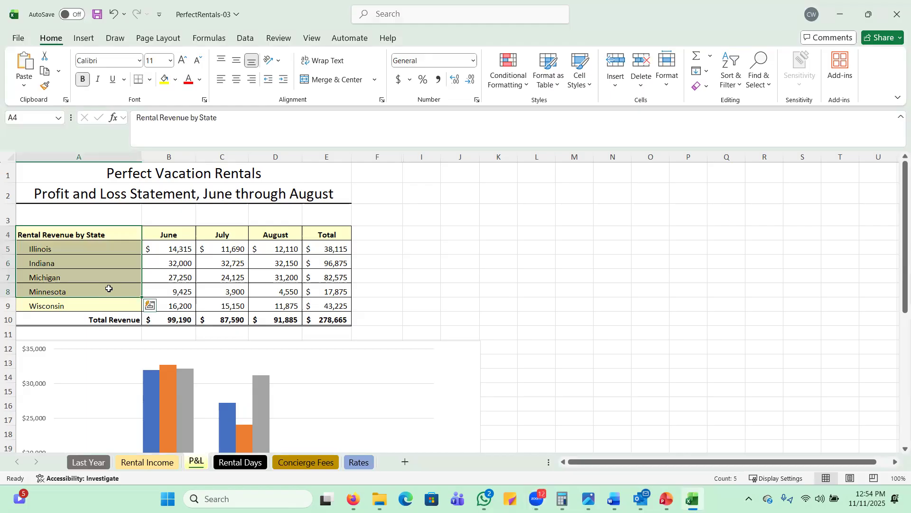
left_click(322, 235, "ctrl")
left_click_drag(321, 234, 327, 296)
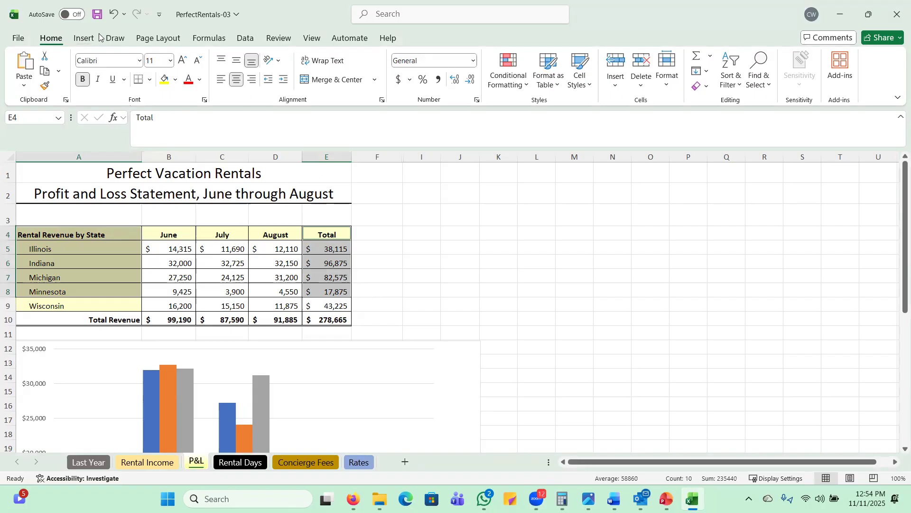
left_click(84, 41)
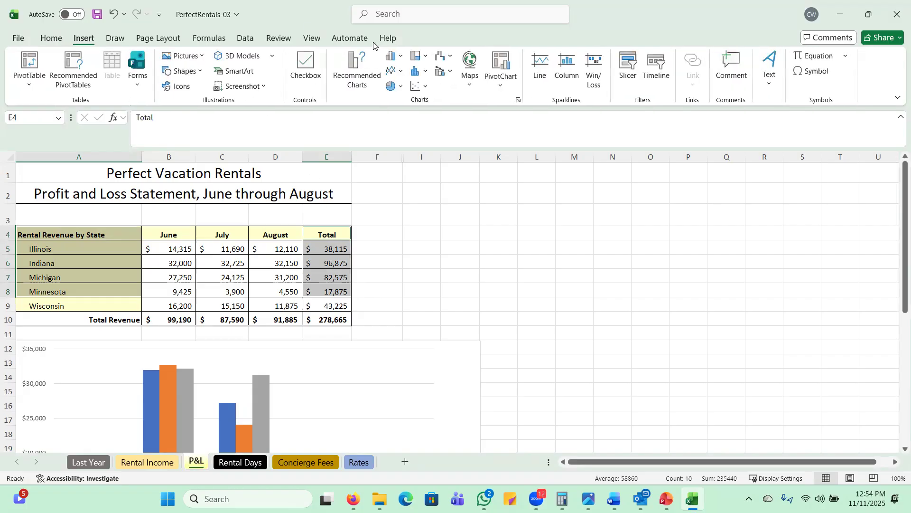
left_click(355, 72)
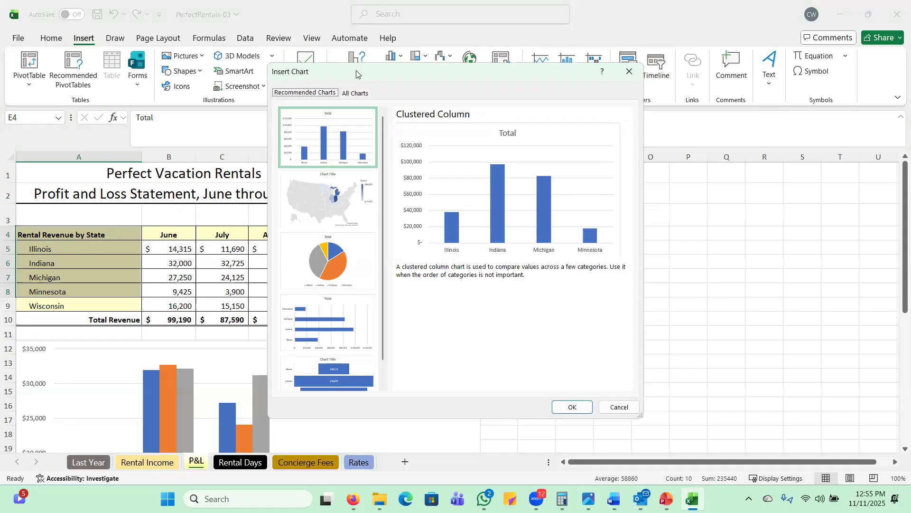
left_click(322, 329)
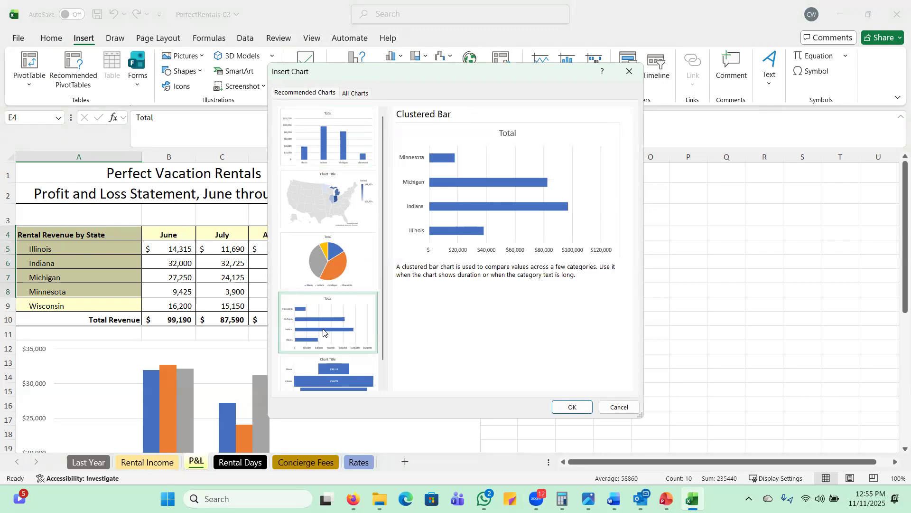
left_click(324, 274)
left_click(324, 211)
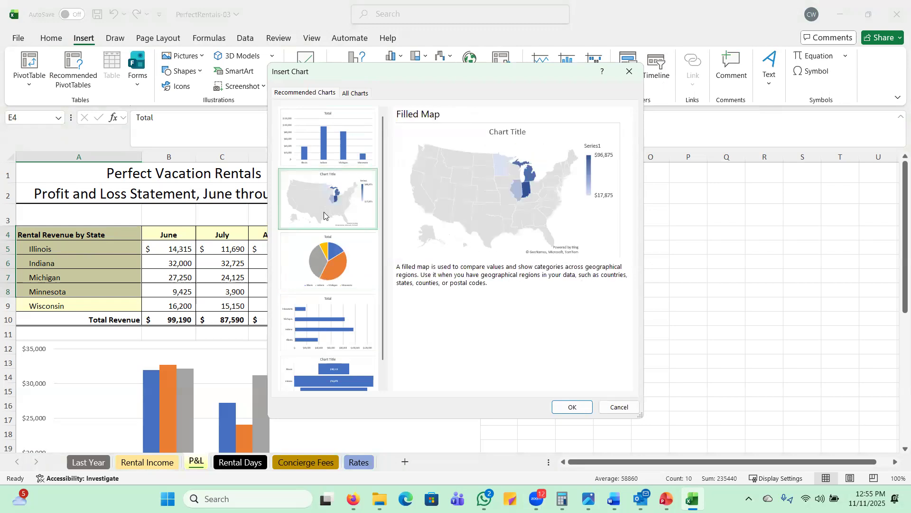
left_click(318, 131)
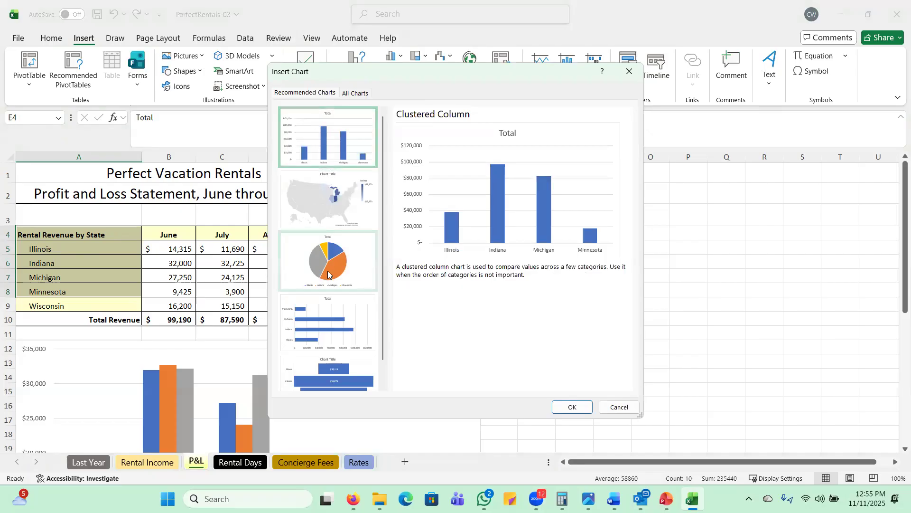
left_click(319, 324)
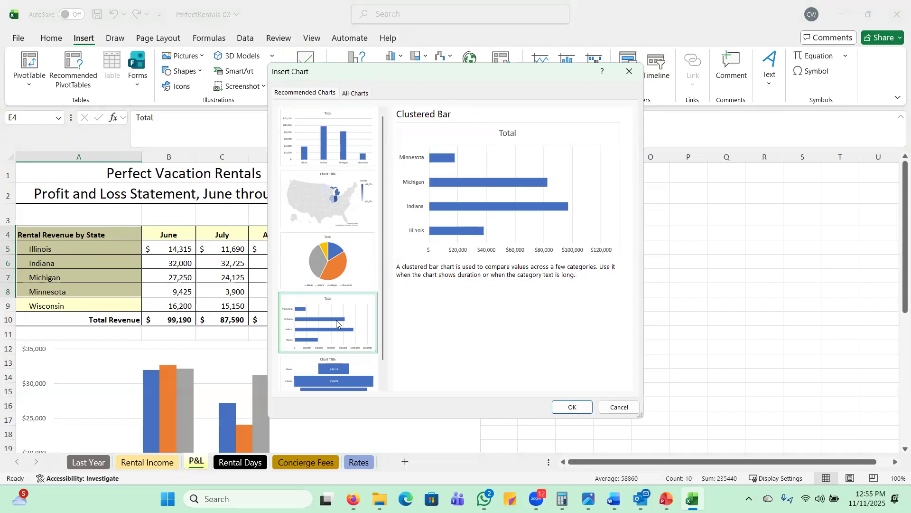
left_click(574, 407)
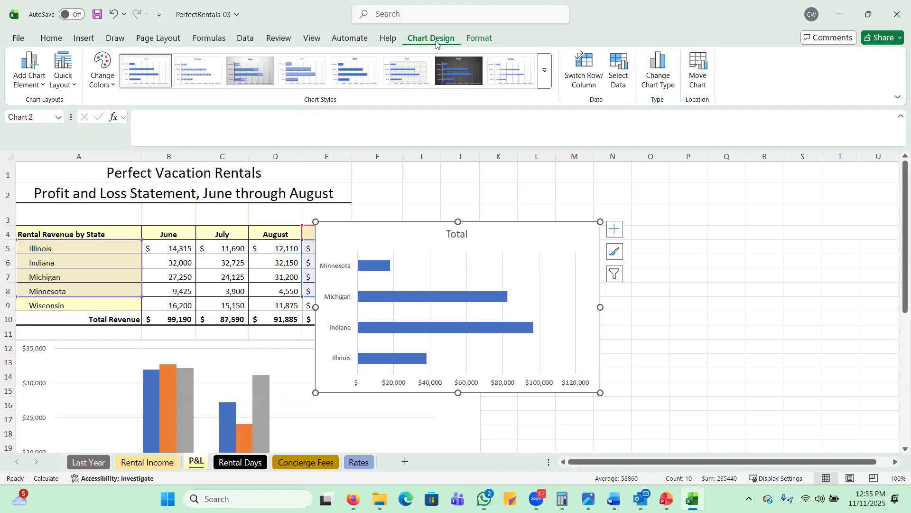
- Move the bar chart to a new sheet named Income Chart, and view both the P&L sheet and the new chart sheet
left_click(699, 69)
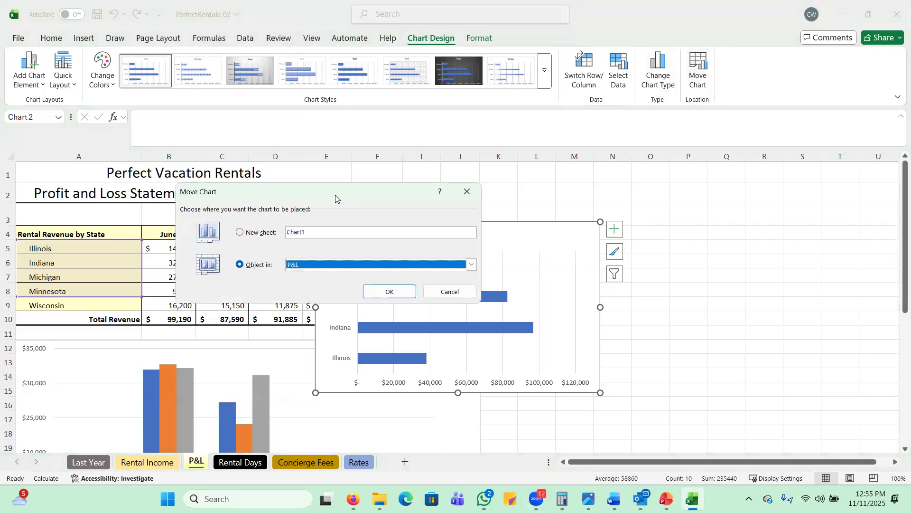
left_click_drag(337, 193, 554, 176)
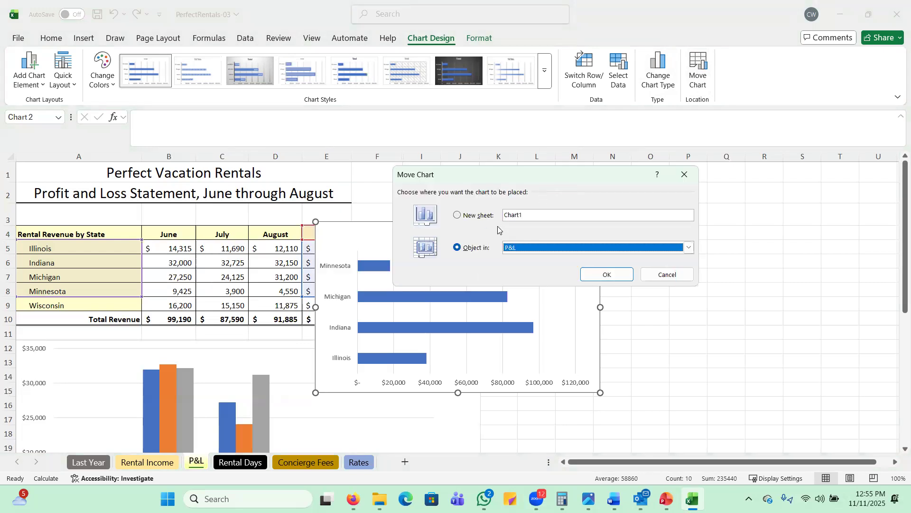
left_click(458, 215)
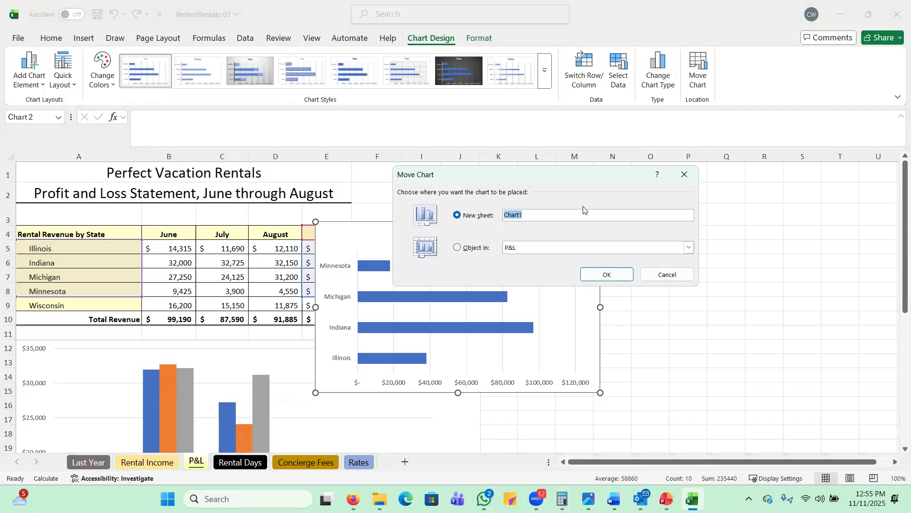
type("Income Chart")
left_click(593, 274)
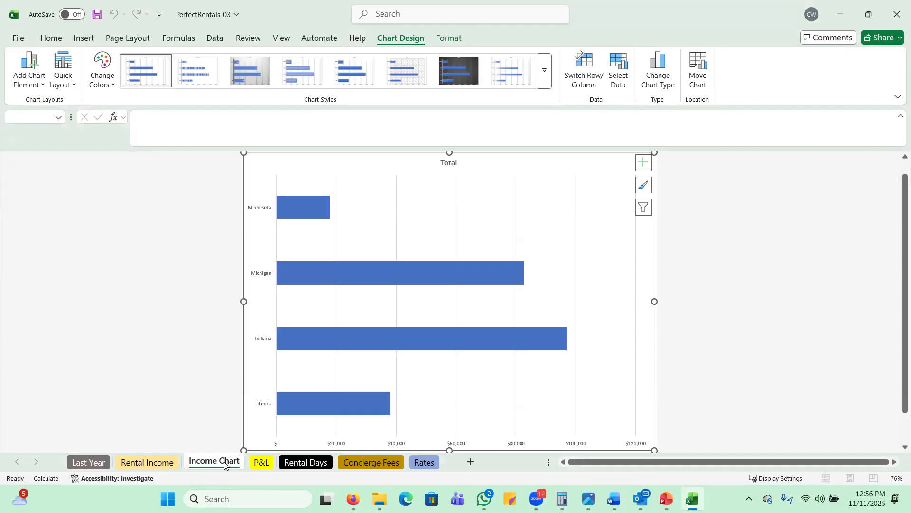
left_click(256, 465)
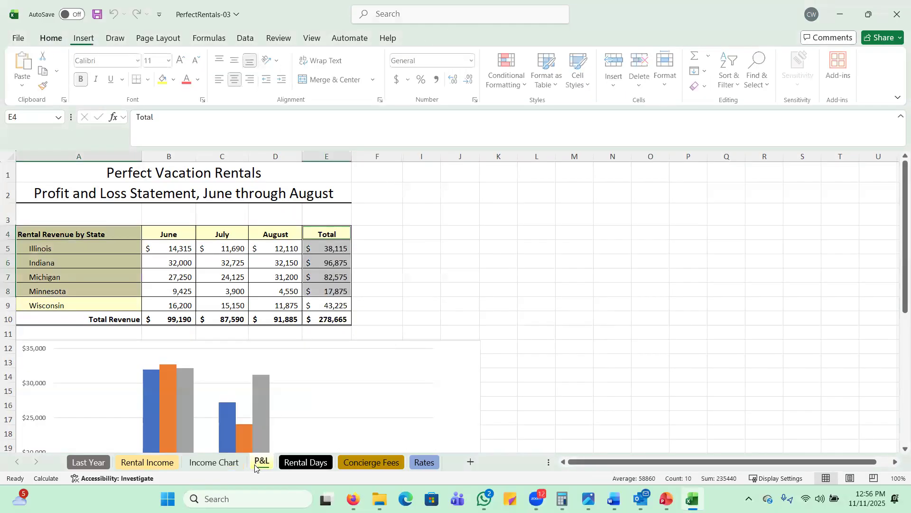
left_click(215, 464)
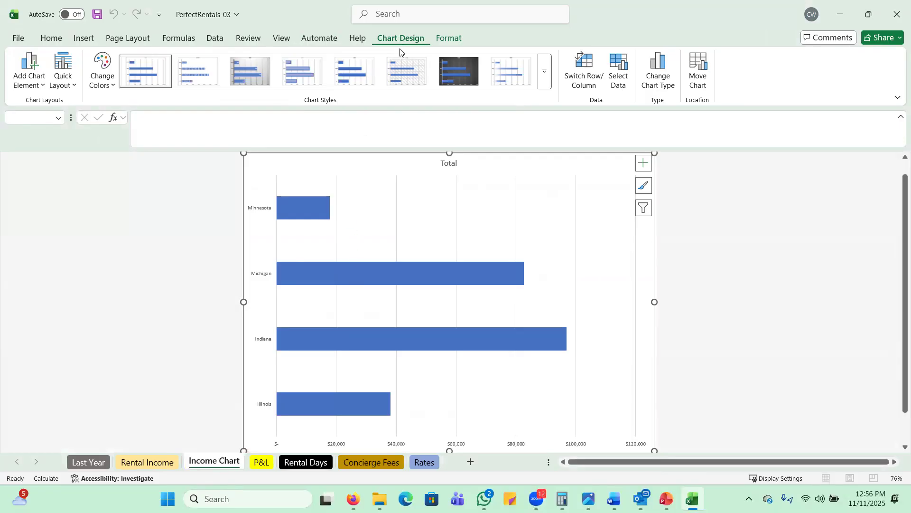
- Apply the dark-background chart style with solid blue bars to the bar chart and set its data range to A4:A9 and E4:E9 on P&L
left_click(546, 71)
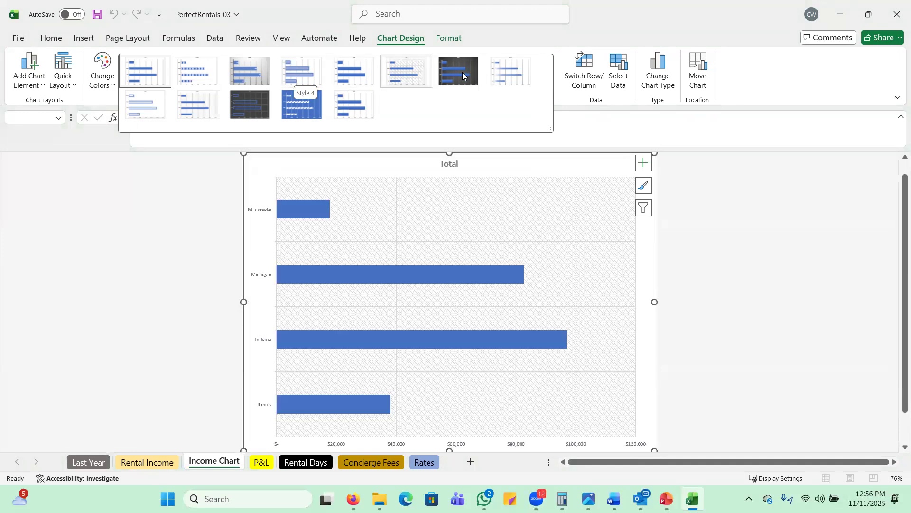
left_click(459, 72)
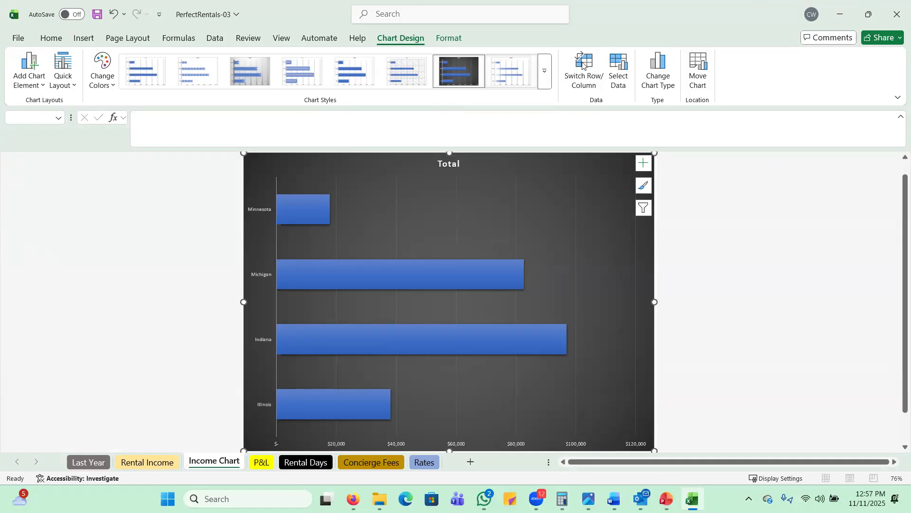
left_click(617, 72)
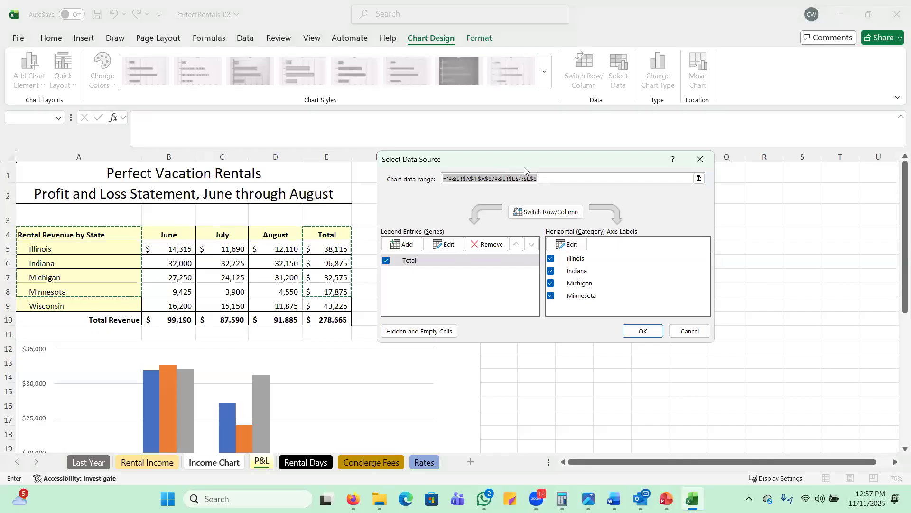
key("BackSpace")
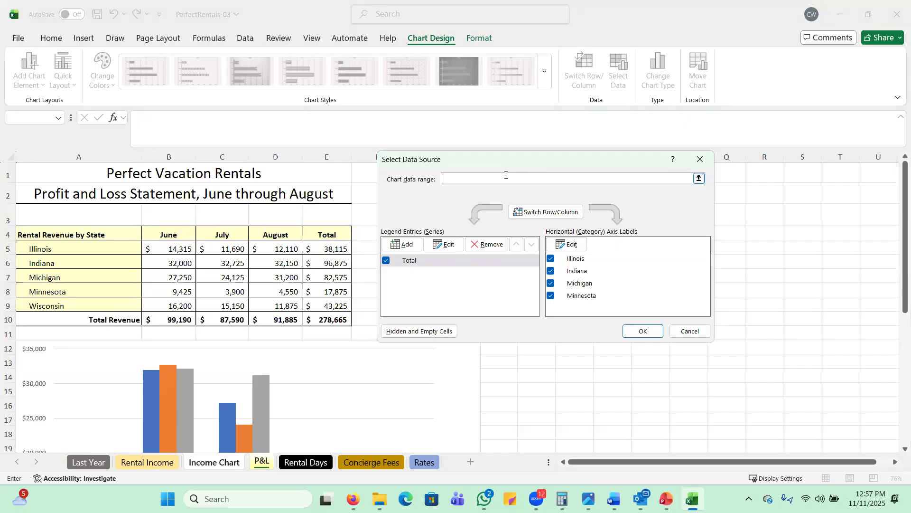
left_click_drag(79, 235, 74, 308)
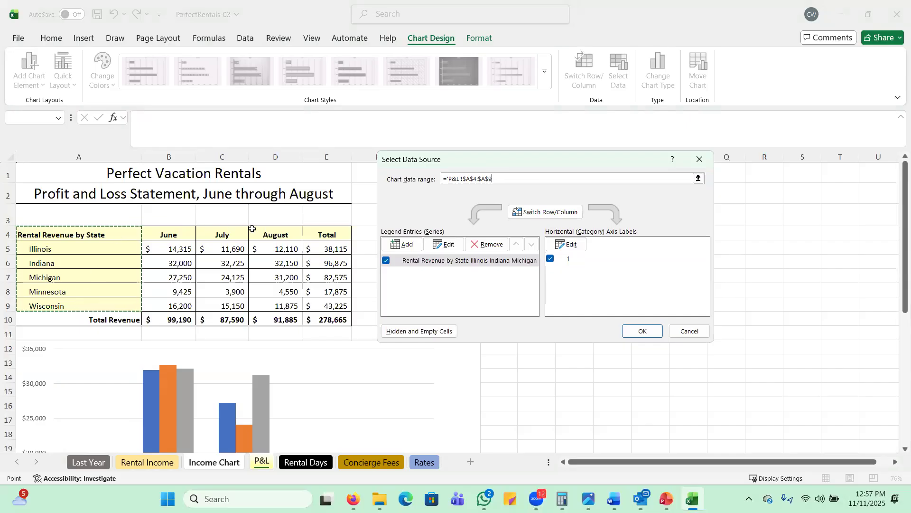
left_click_drag(322, 233, 318, 310)
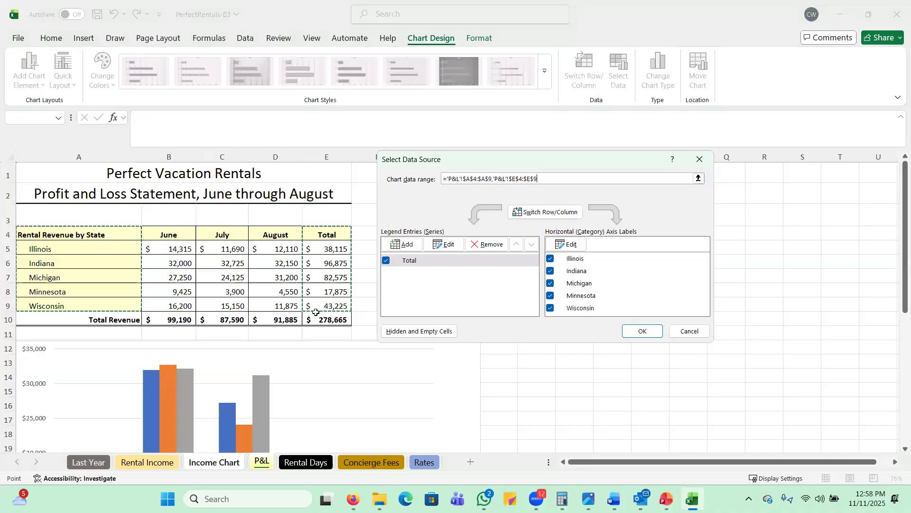
key("Return")
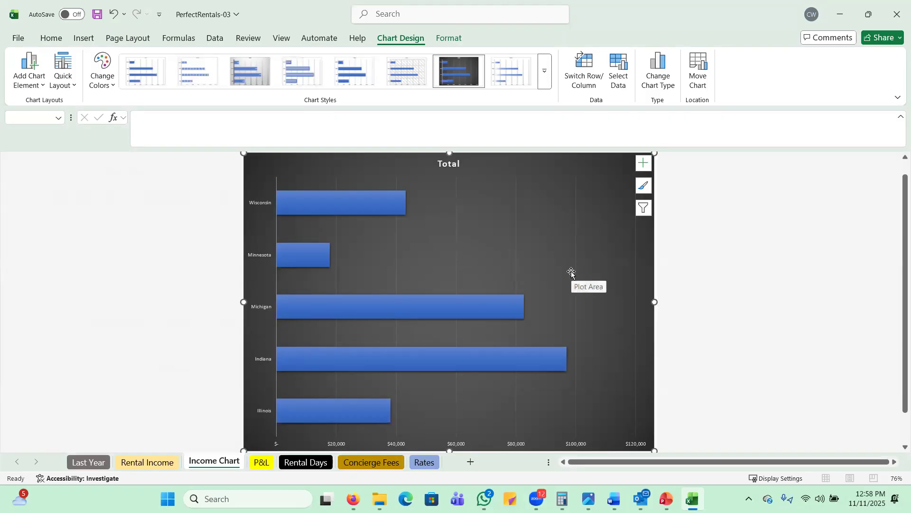
- Add a custom header with the file name in the right section to the Income Chart sheet and check it in the print preview
left_click(18, 40)
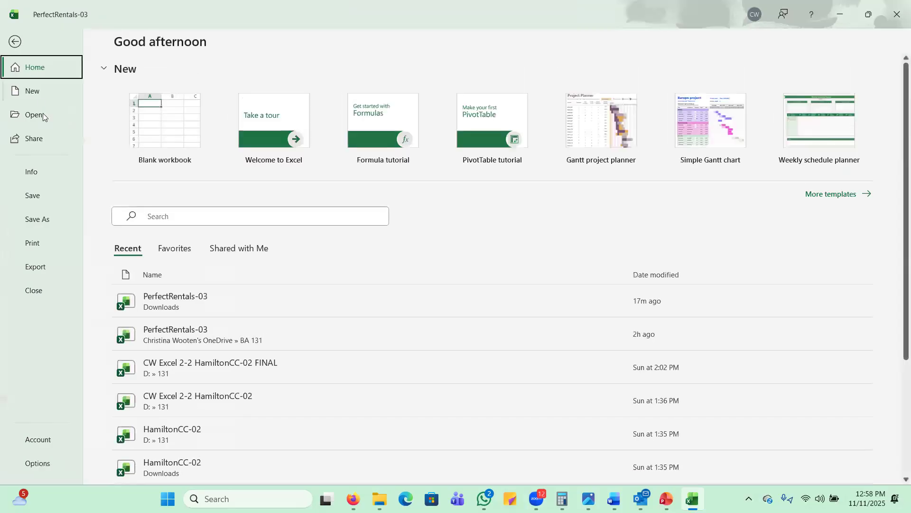
left_click(37, 243)
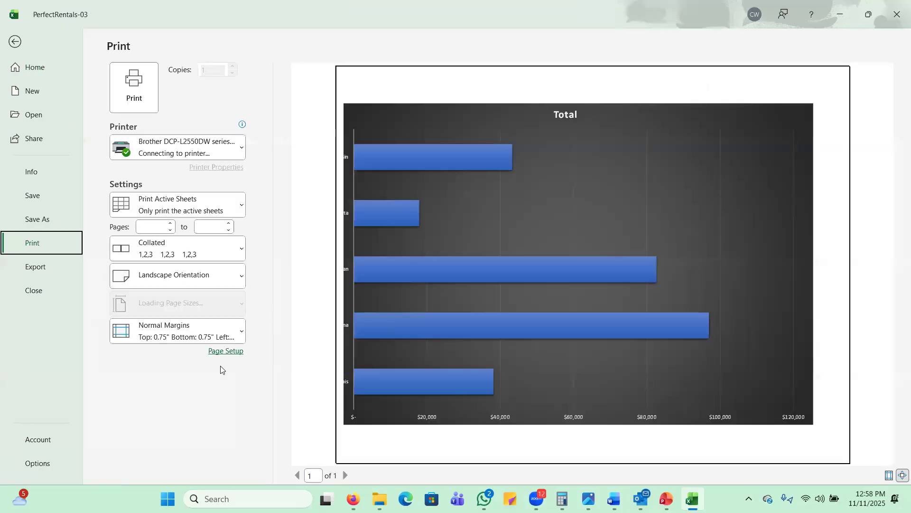
left_click(233, 354)
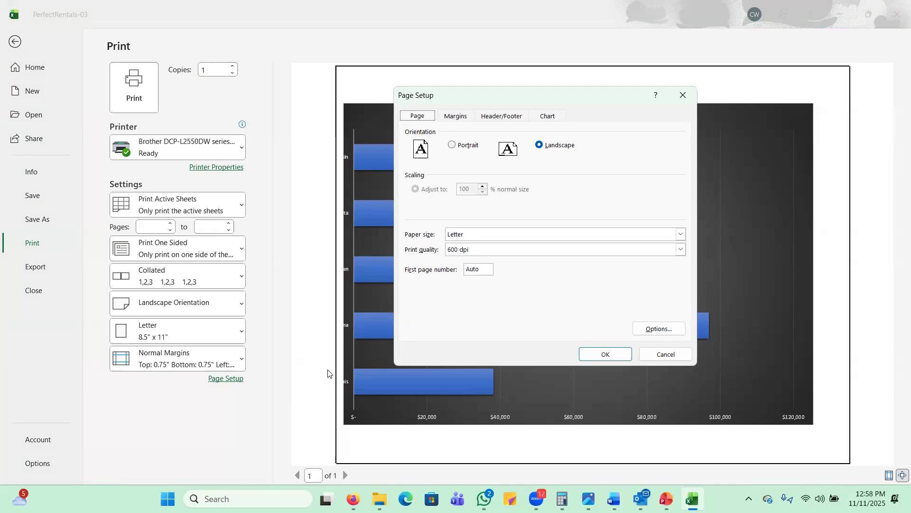
left_click(501, 118)
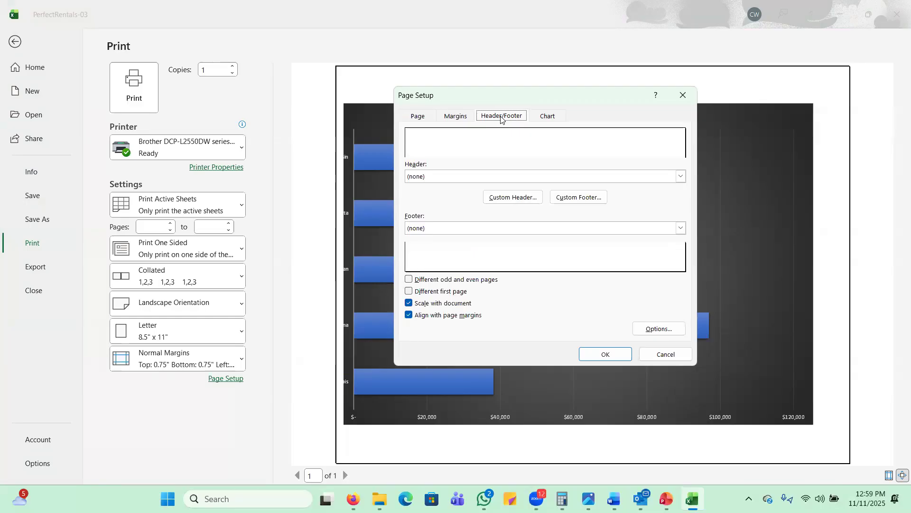
left_click(508, 198)
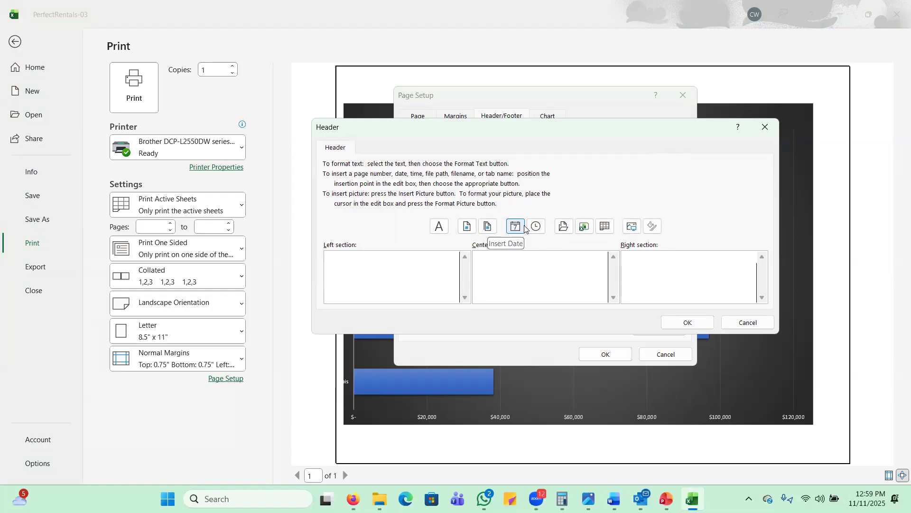
left_click(586, 228)
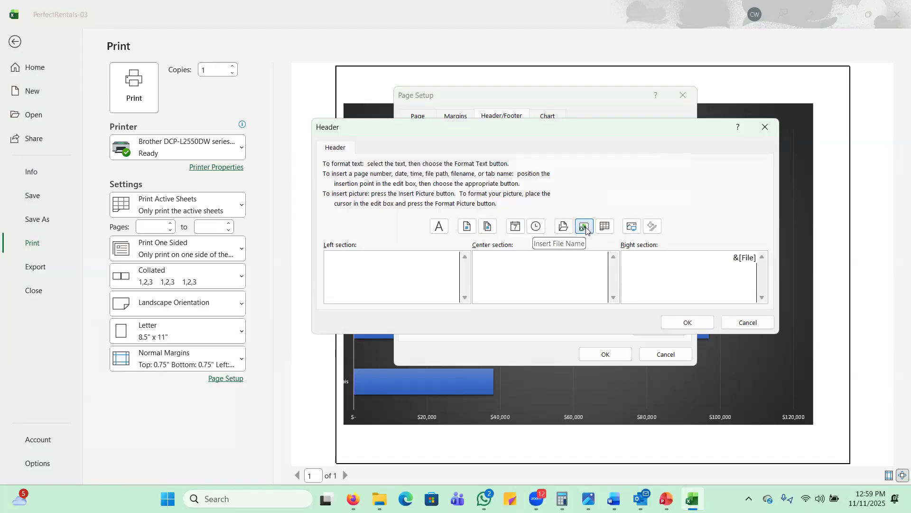
left_click(686, 320)
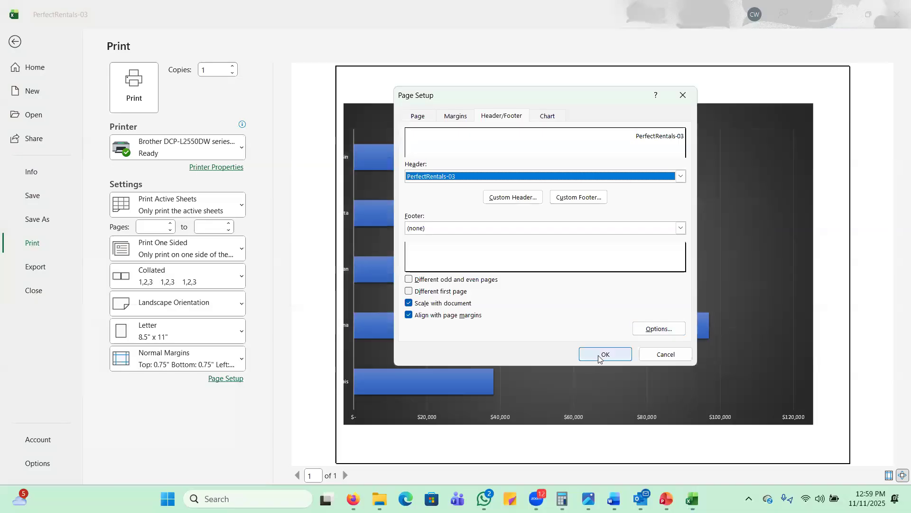
left_click(596, 359)
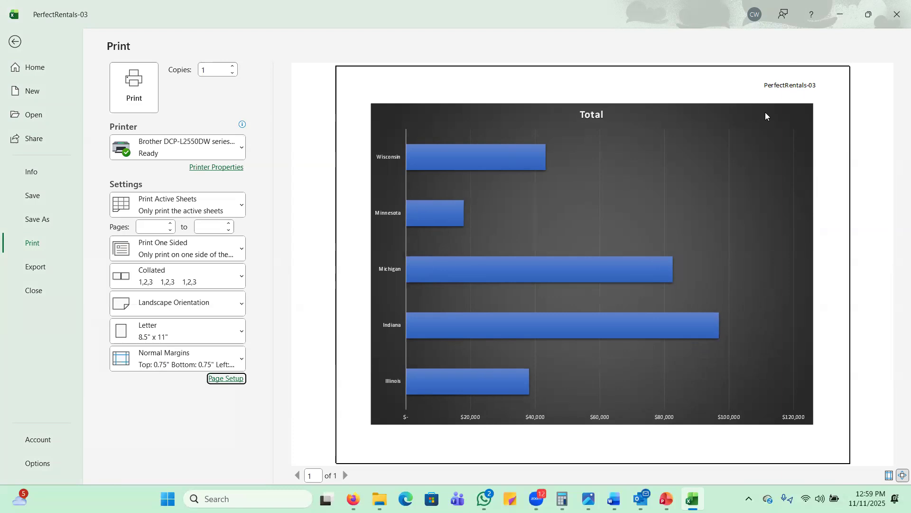
left_click(16, 42)
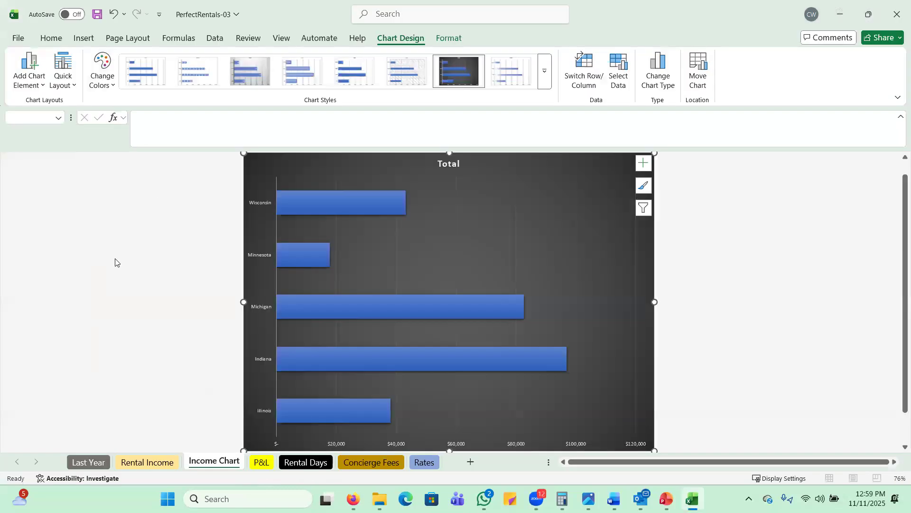